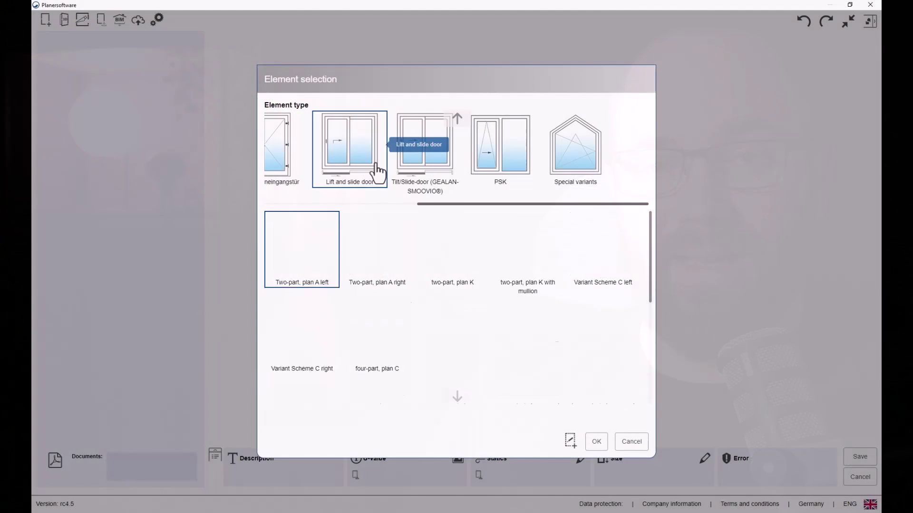
# Start a Special variants free-structure window and add two vertical mullions.
pyautogui.click(585, 166)
pyautogui.doubleClick(515, 369)
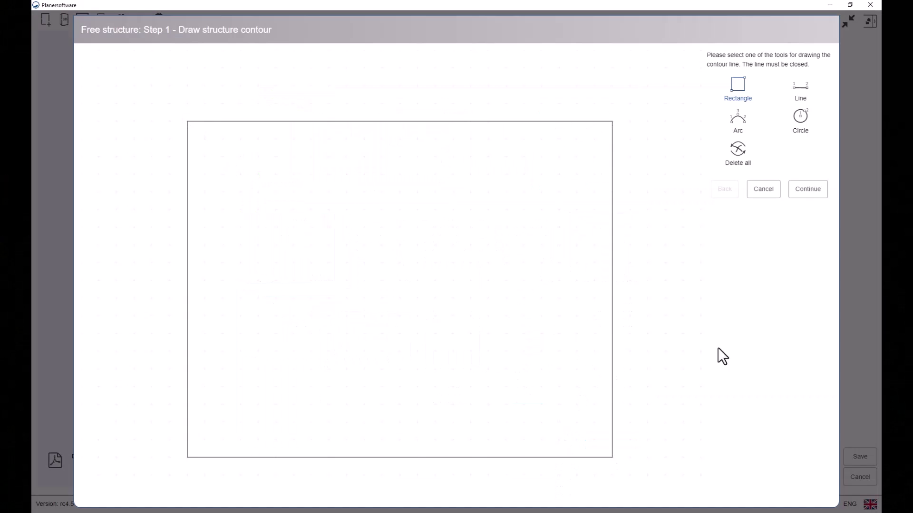
pyautogui.click(808, 189)
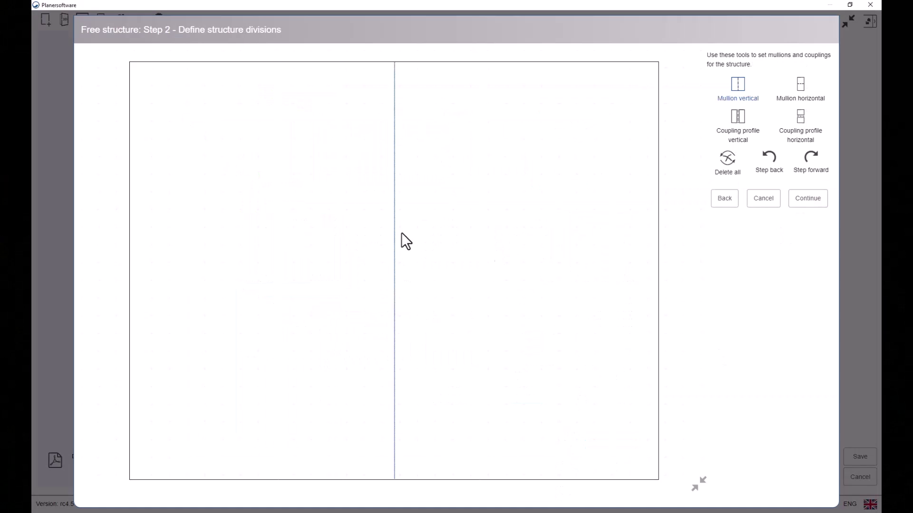
pyautogui.click(276, 237)
pyautogui.click(510, 228)
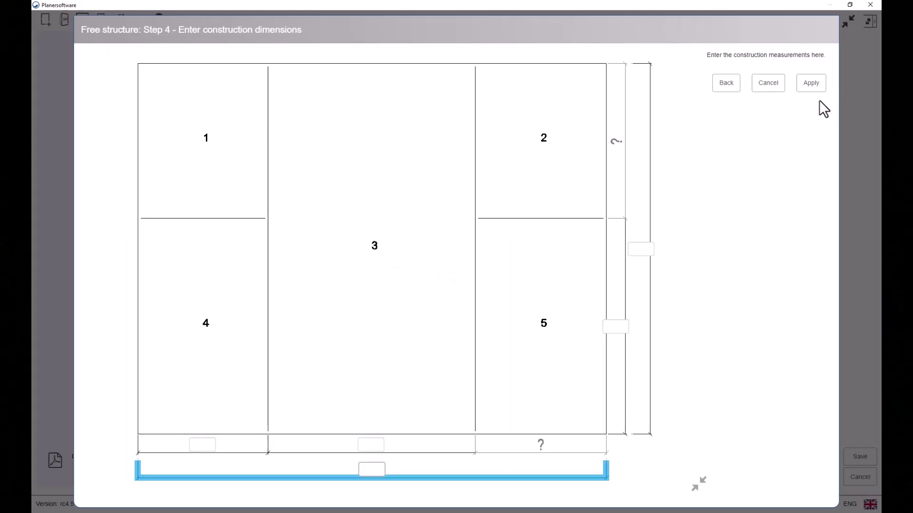
# Enter 800 side widths and an 1100 dimension, then apply the construction dimensions.
pyautogui.write('800')
pyautogui.press('Tab')
pyautogui.write('800')
pyautogui.press('Tab')
pyautogui.write('1100')
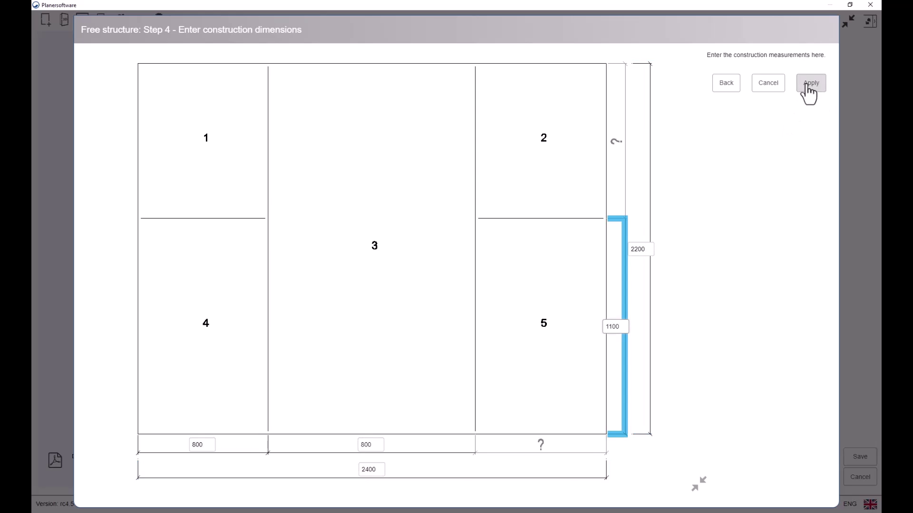
pyautogui.click(810, 84)
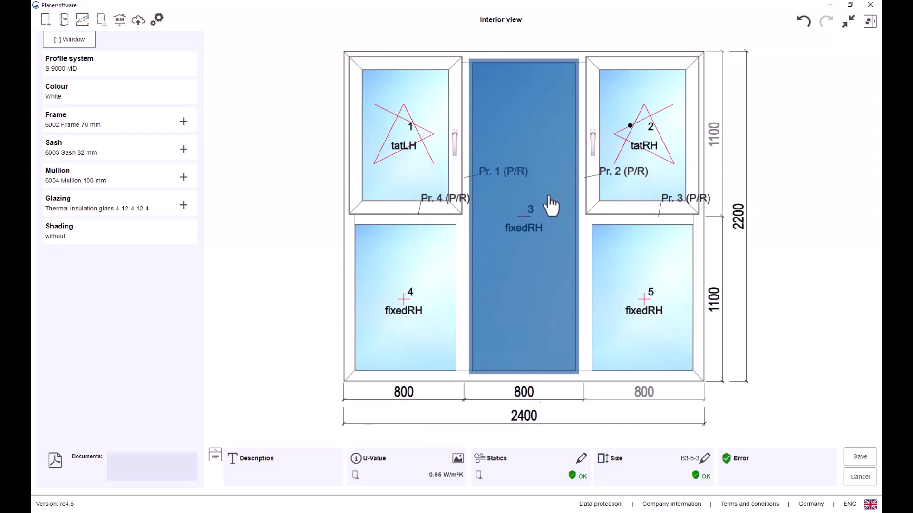
# Make the top sashes tilt openings and view the window rotated in 3D.
pyautogui.click(139, 98)
pyautogui.click(662, 490)
pyautogui.click(64, 19)
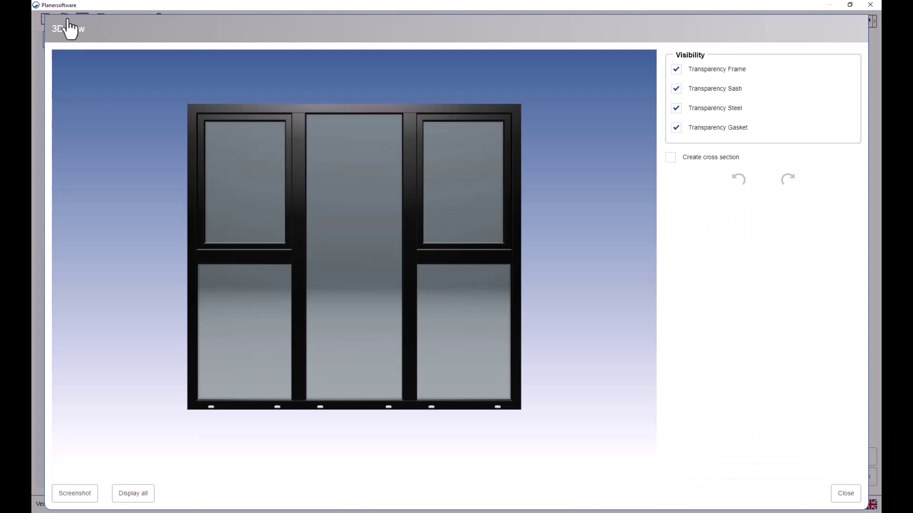
pyautogui.moveTo(380, 219); pyautogui.dragTo(440, 211)
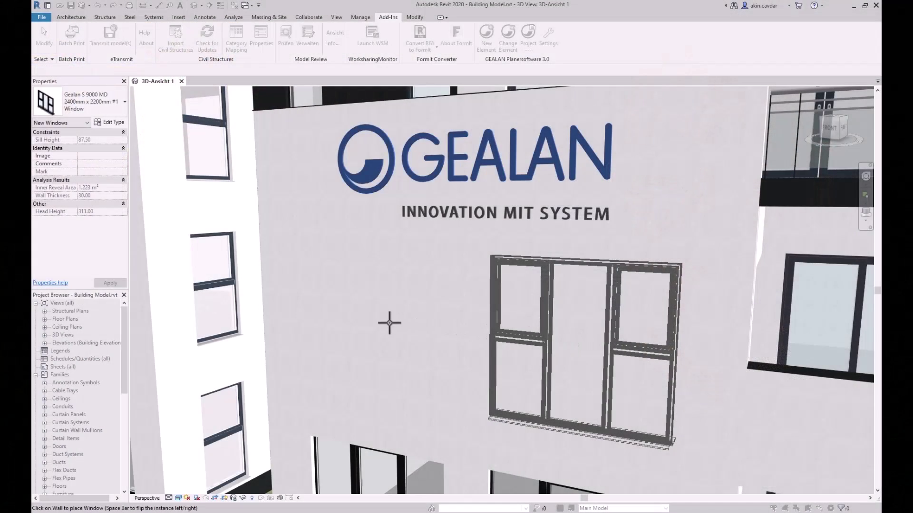
# Place the GEALAN glazed window instance into the wall.
pyautogui.click(389, 322)
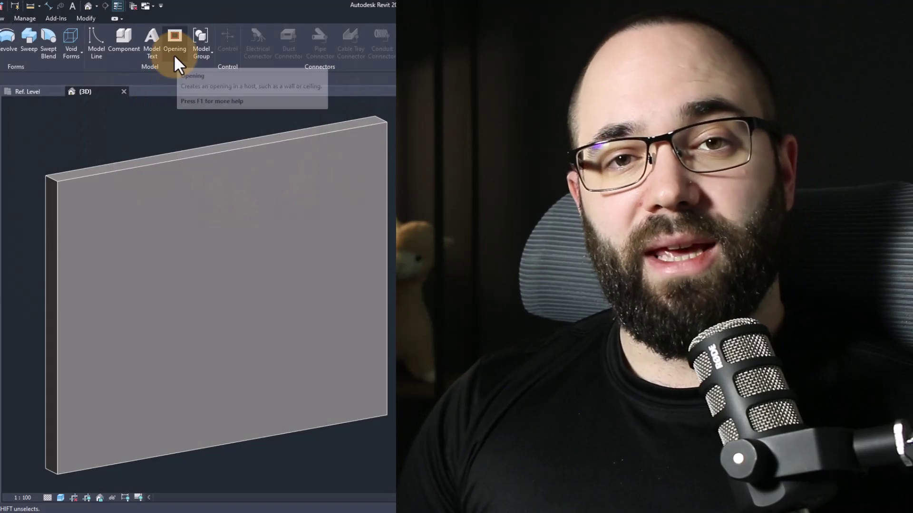
# Sketch a rectangular wall Opening, finish it, then delete it to restore the solid wall.
pyautogui.click(173, 54)
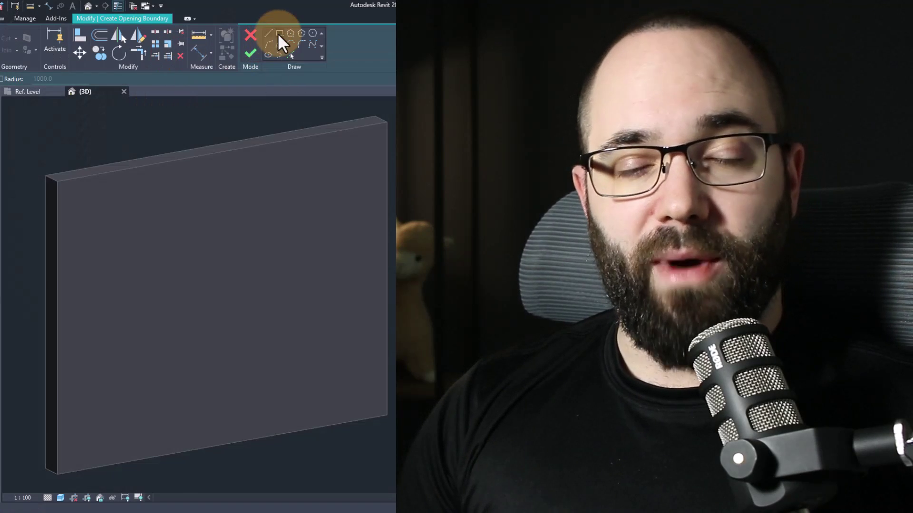
pyautogui.click(280, 33)
pyautogui.click(190, 447)
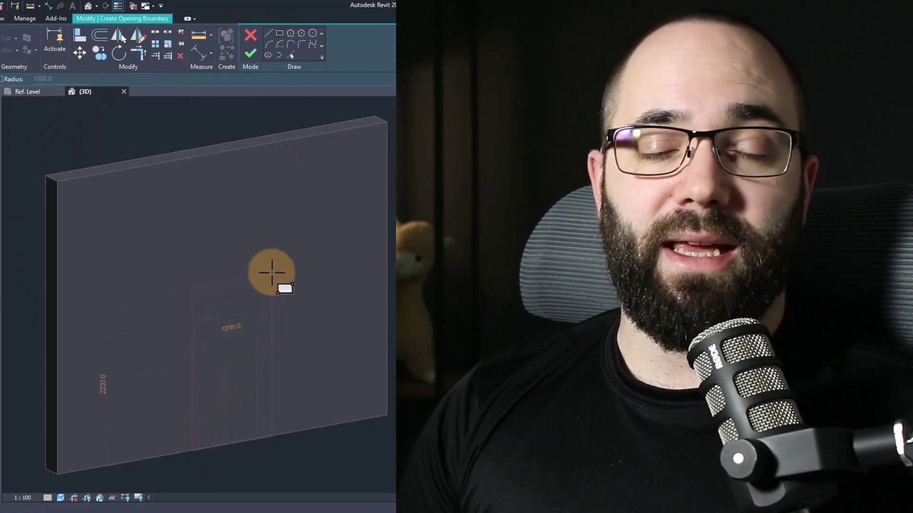
pyautogui.click(273, 269)
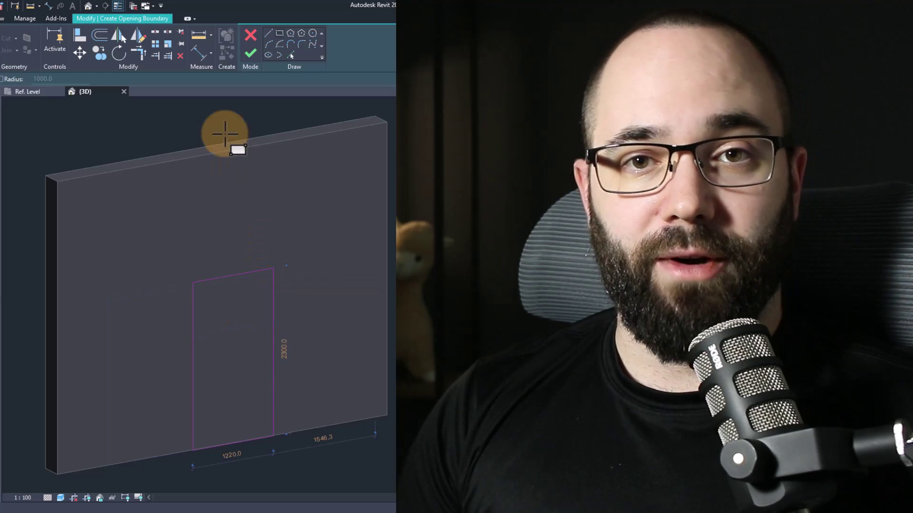
pyautogui.click(250, 53)
pyautogui.press('Escape')
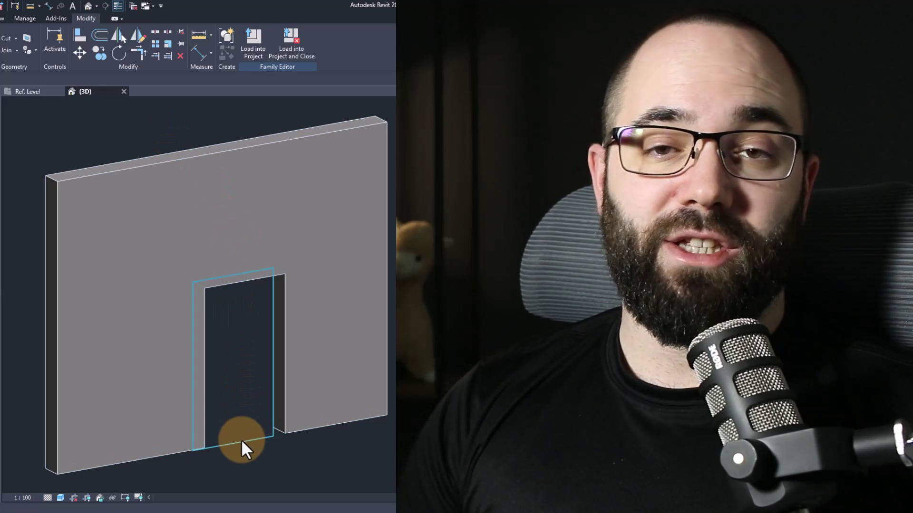
pyautogui.click(241, 440)
pyautogui.press('Delete')
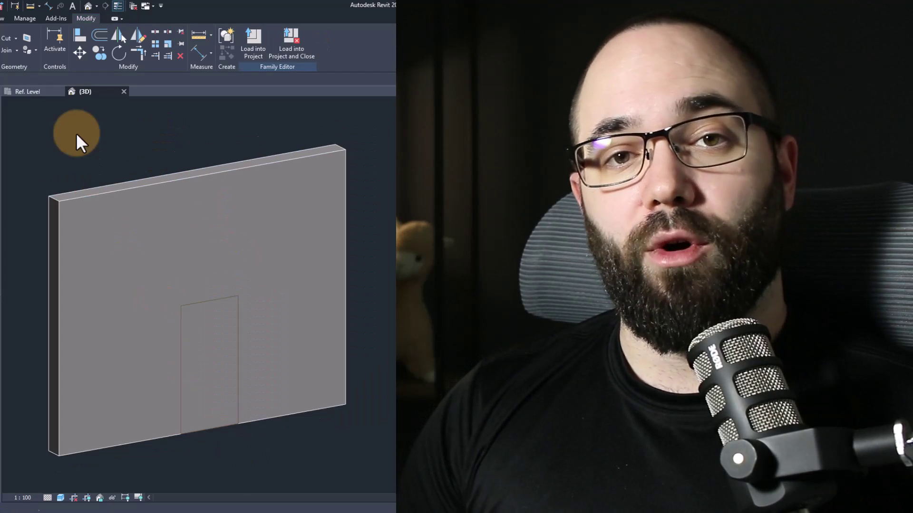
# Use Cut Geometry to cut the wall with the door-shaped void.
pyautogui.click(0, 18)
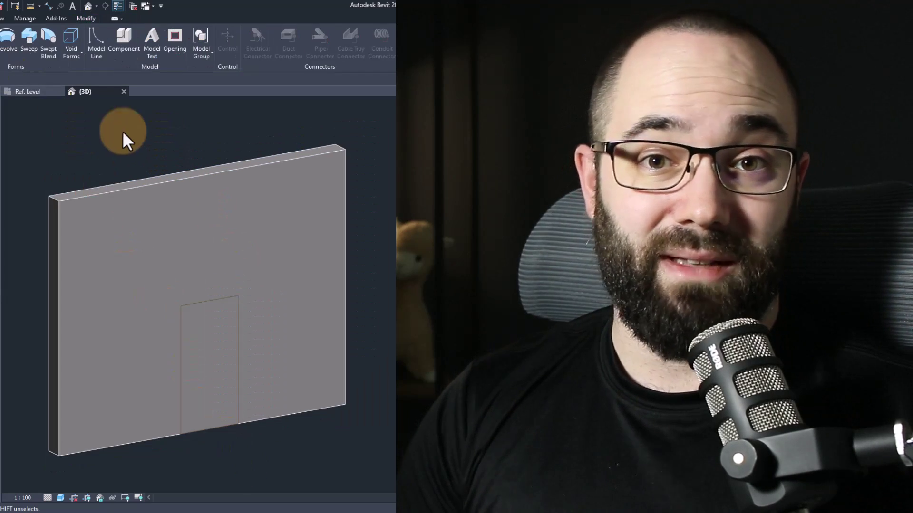
pyautogui.click(86, 20)
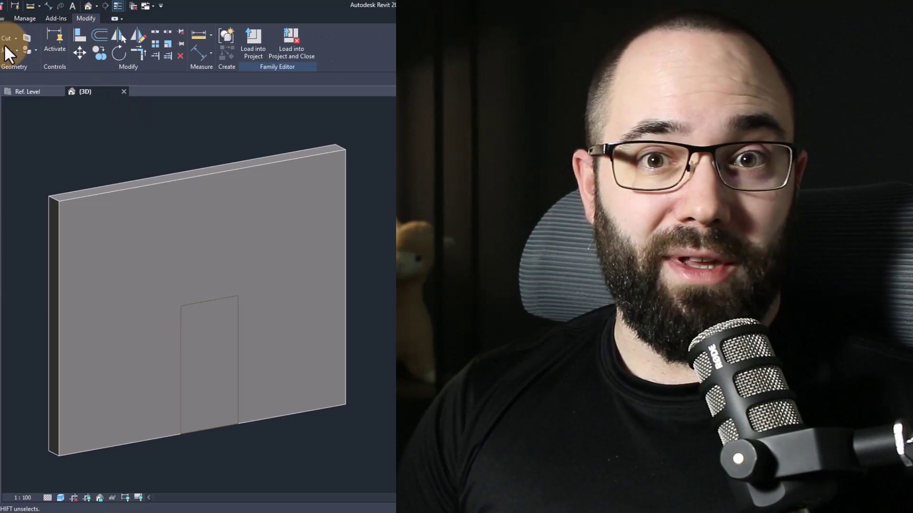
pyautogui.click(6, 40)
pyautogui.click(108, 182)
pyautogui.click(206, 284)
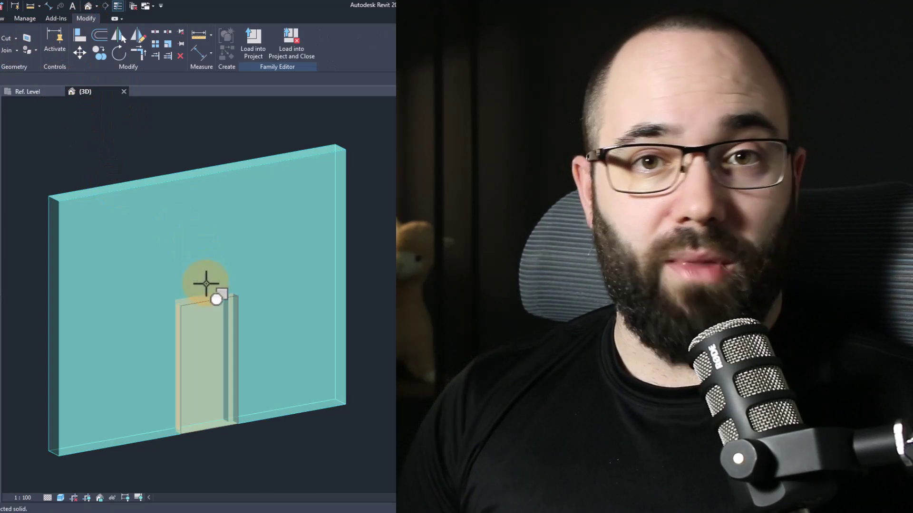
pyautogui.scroll(5, 205, 356)
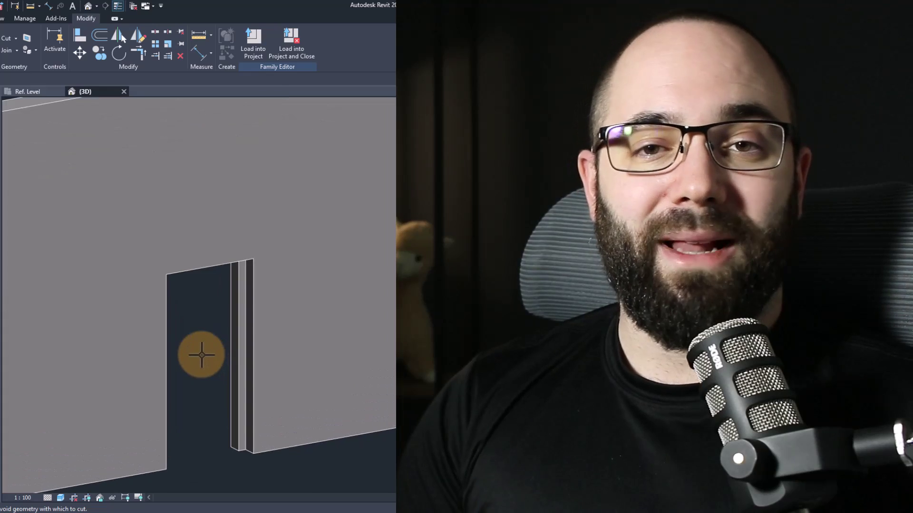
pyautogui.moveTo(202, 355); pyautogui.dragTo(244, 332, button='middle')
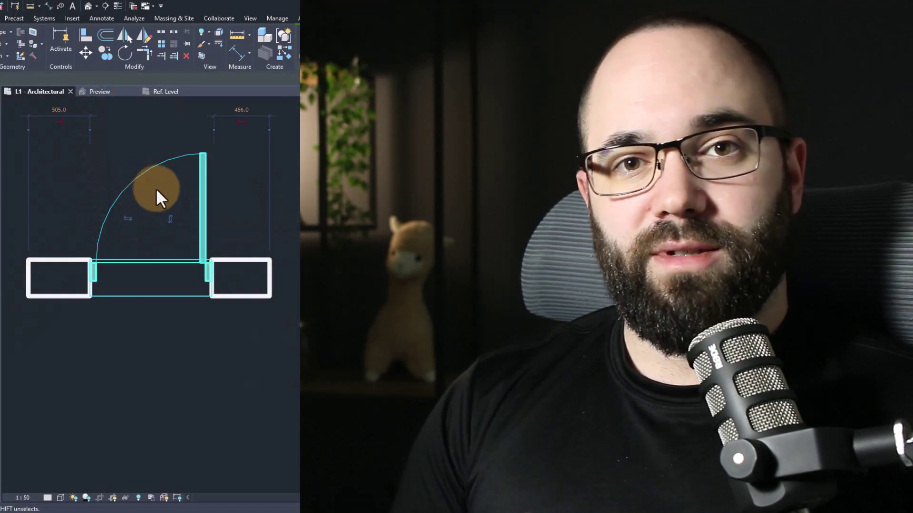
# Flip the door's hinge side and swing direction, leaving the hinge on the left jamb.
pyautogui.click(128, 220)
pyautogui.click(172, 222)
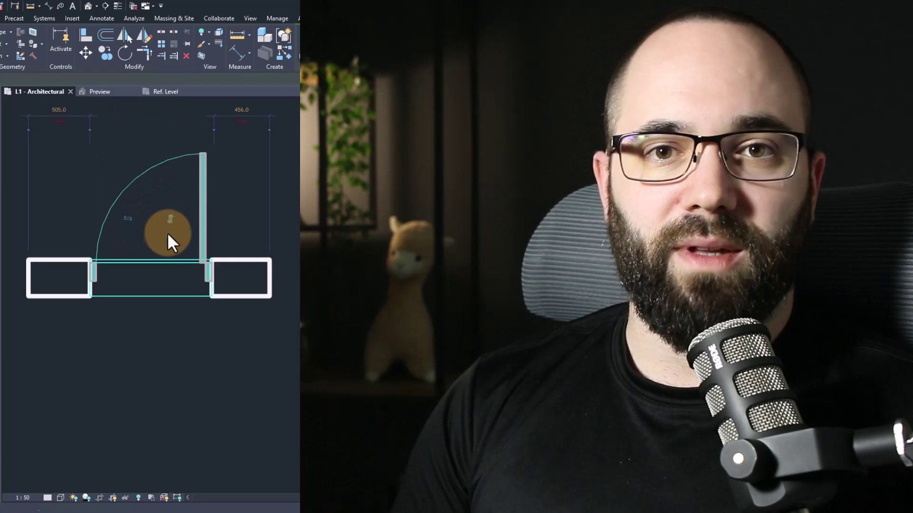
pyautogui.click(168, 224)
pyautogui.click(170, 335)
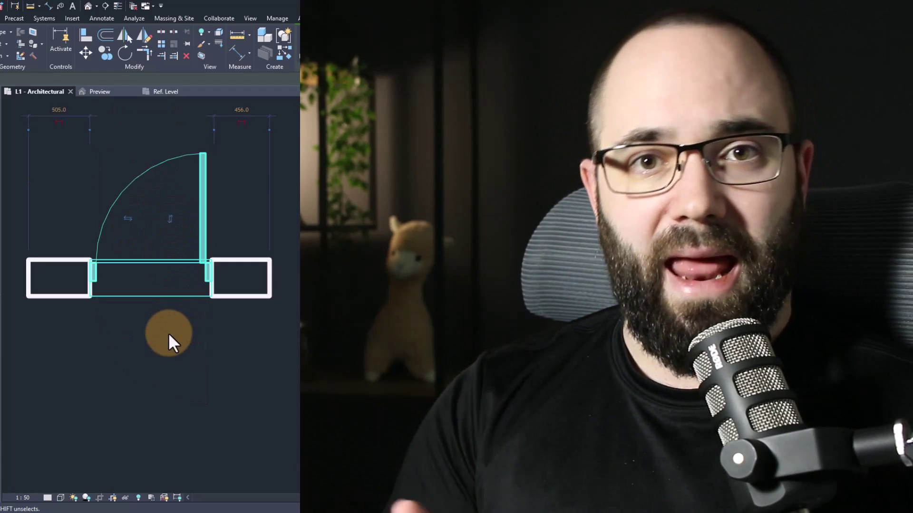
pyautogui.click(132, 220)
pyautogui.click(172, 243)
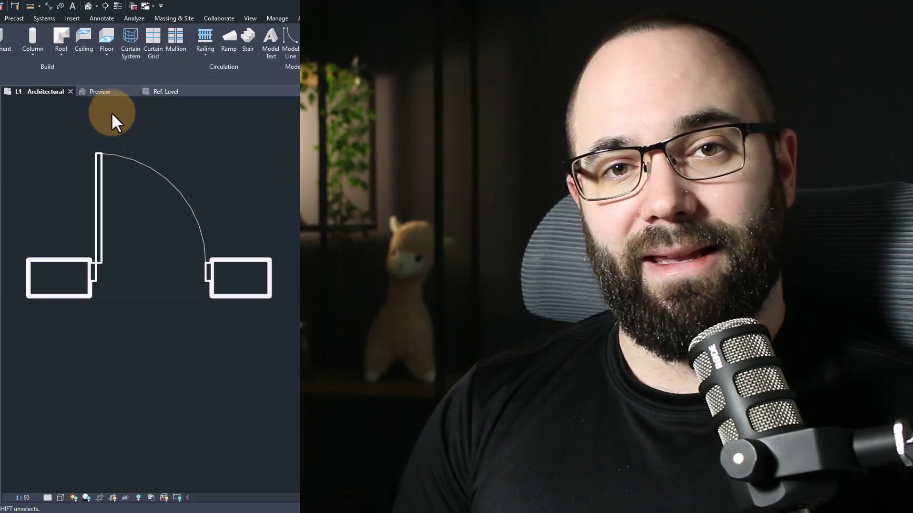
# In the Ref. Level plan, start placing a Double Horizontal flip control.
pyautogui.click(166, 92)
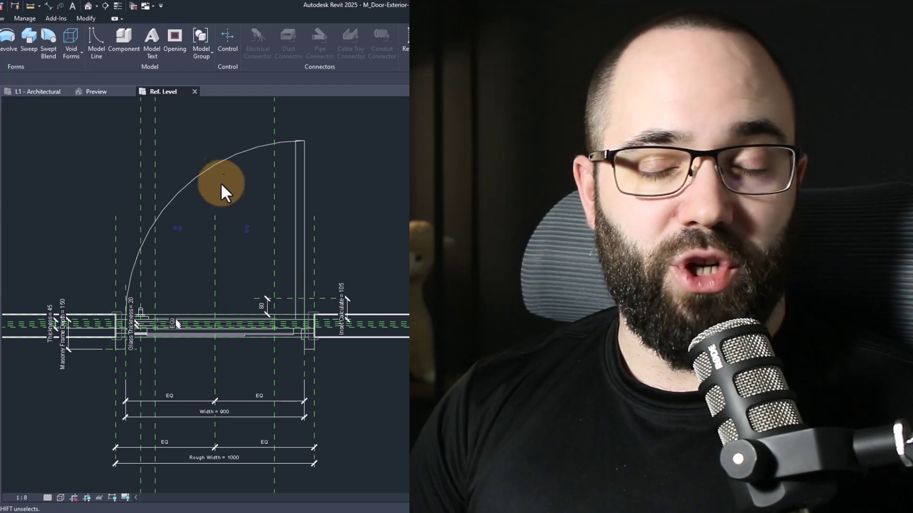
pyautogui.click(227, 51)
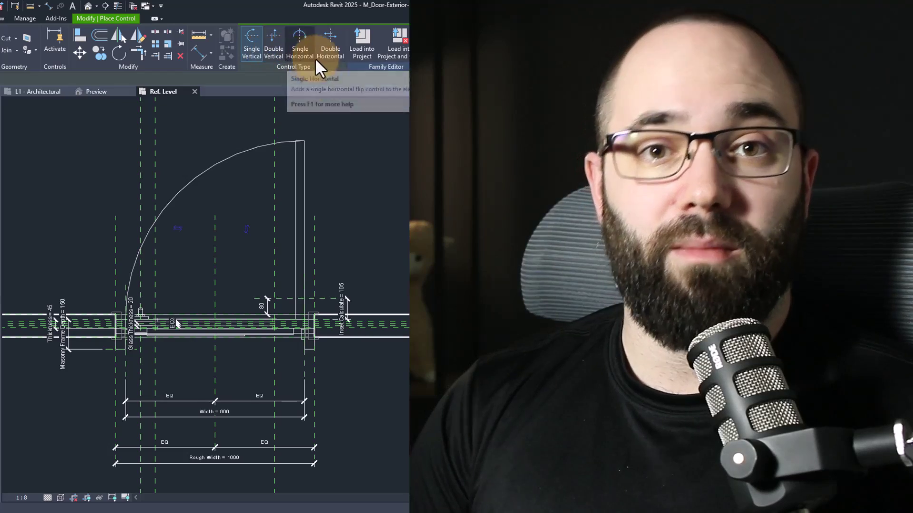
pyautogui.click(320, 57)
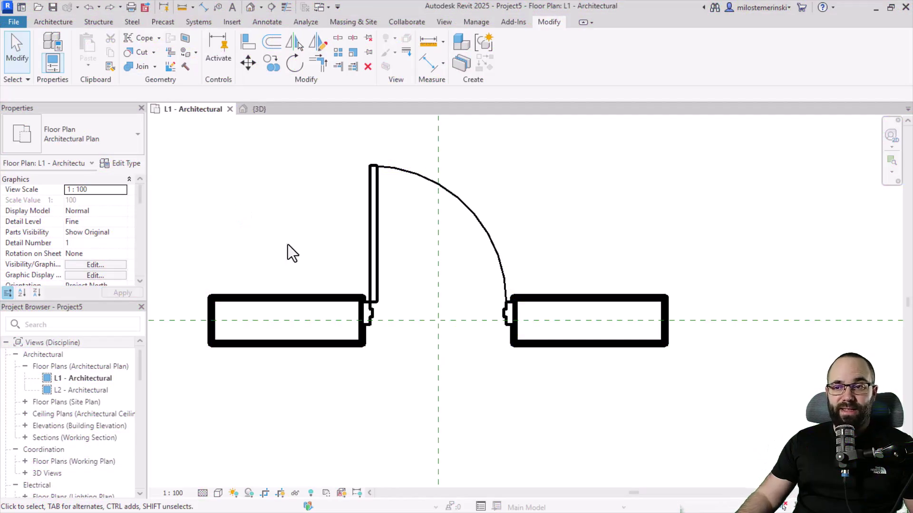
# Open M_Door-Passage-Single-Flush.rfa in the Family Editor from the L1 floor plan.
pyautogui.doubleClick(364, 252)
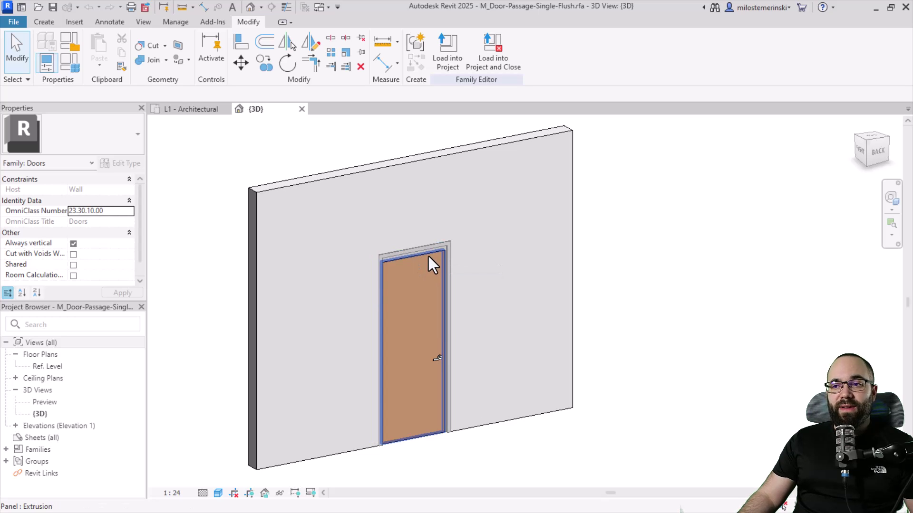
pyautogui.click(428, 260)
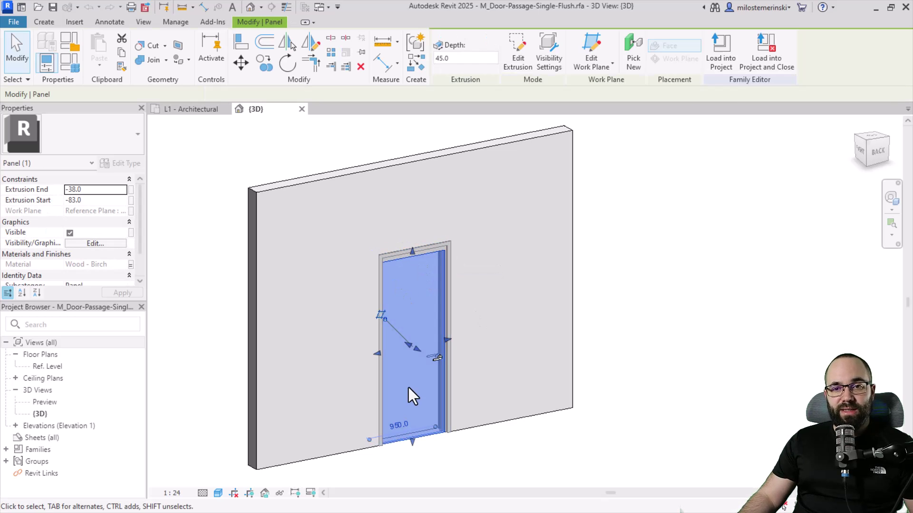
pyautogui.scroll(-2, 88, 236)
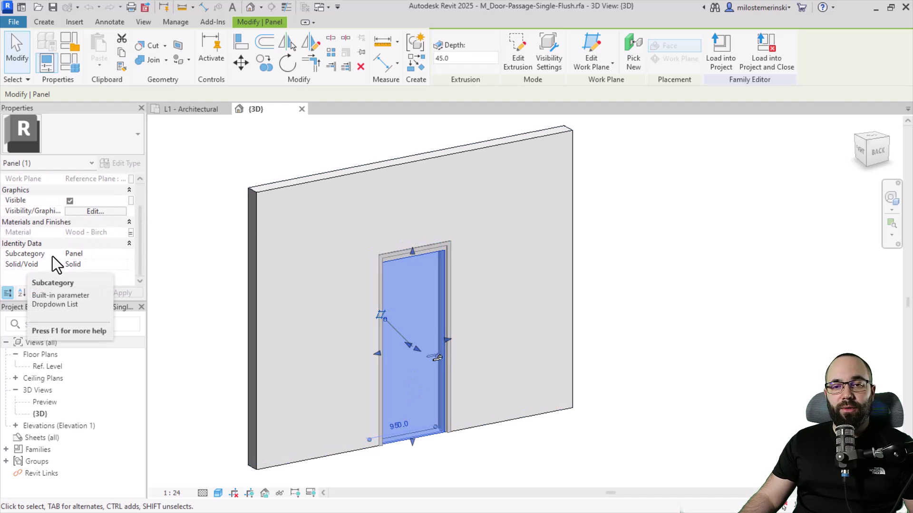
pyautogui.click(123, 255)
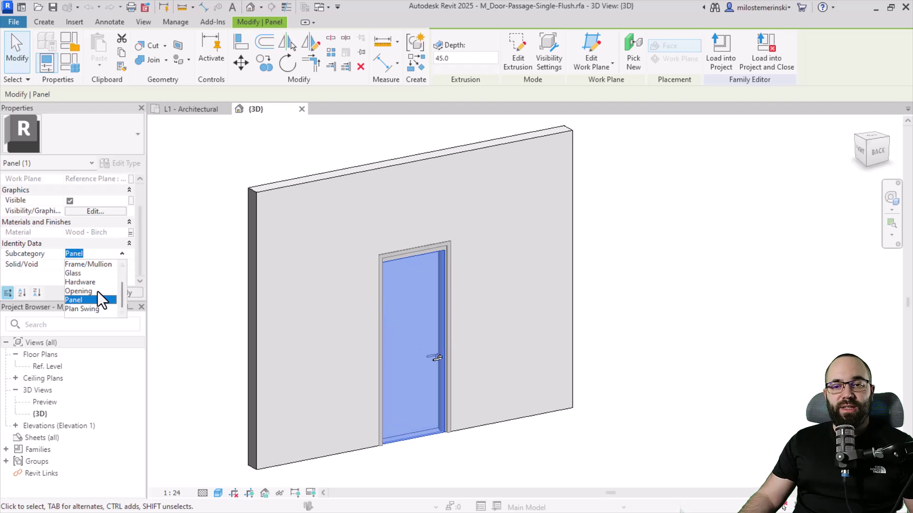
pyautogui.scroll(2, 98, 292)
pyautogui.scroll(-1, 81, 286)
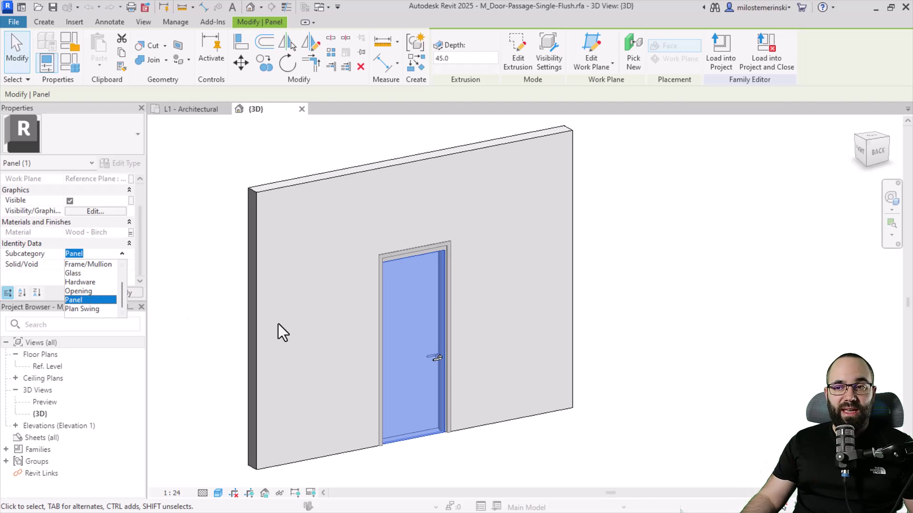
pyautogui.click(215, 332)
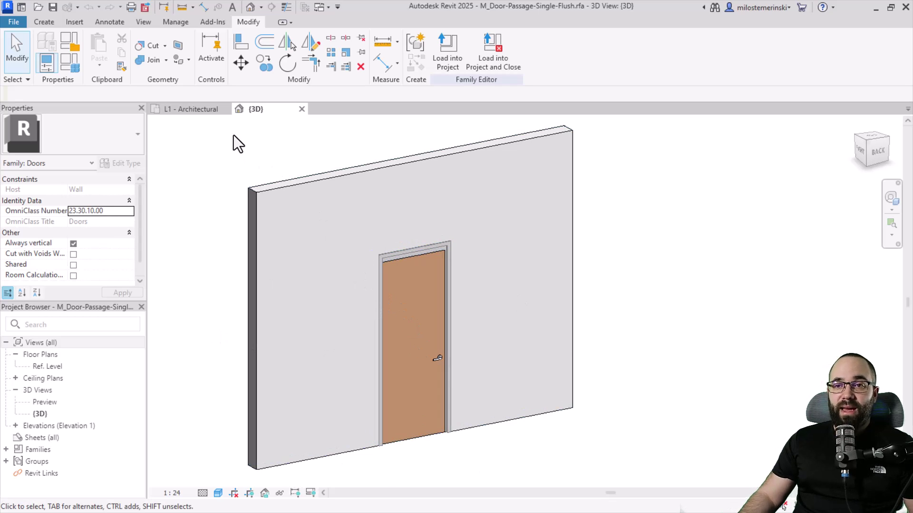
# In the L1 - Architectural plan, open Visibility/Graphics and expand the Doors category.
pyautogui.click(210, 112)
pyautogui.moveTo(313, 253); pyautogui.dragTo(318, 259, button='middle')
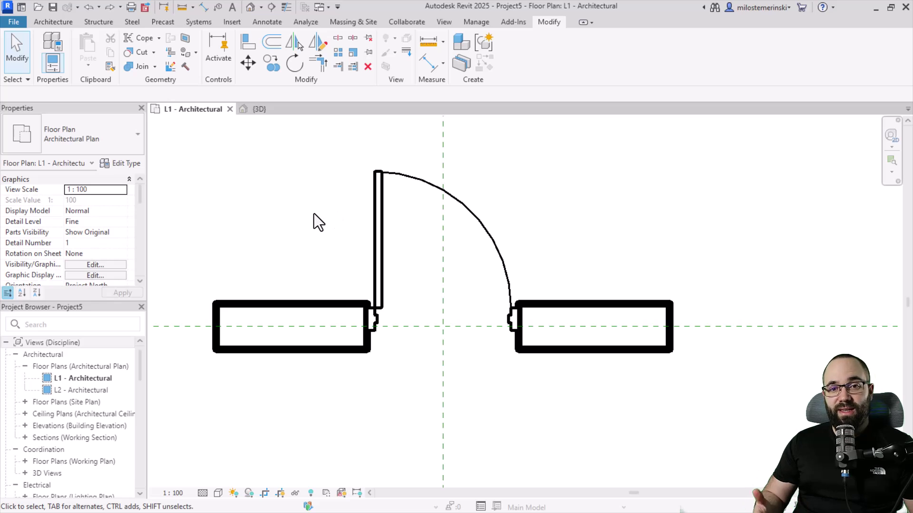
pyautogui.click(83, 267)
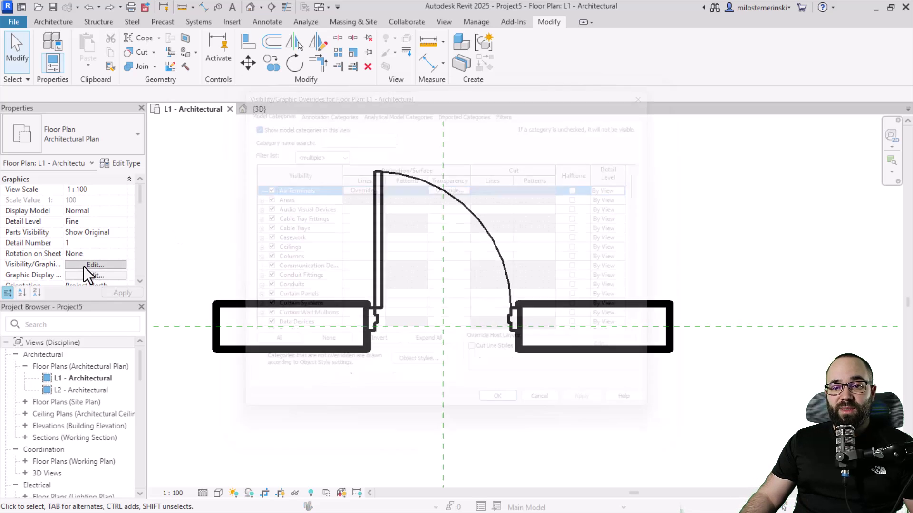
pyautogui.moveTo(312, 90); pyautogui.dragTo(199, 76)
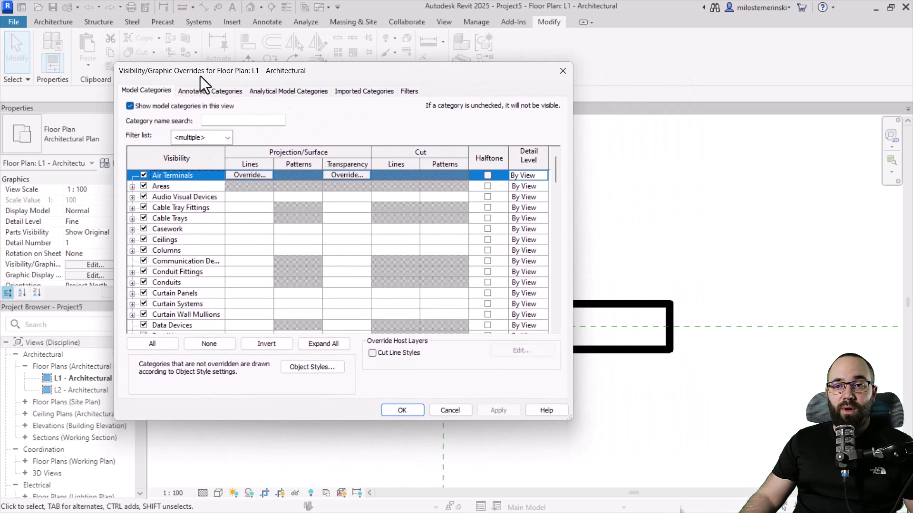
pyautogui.scroll(-2, 175, 237)
pyautogui.scroll(-2, 162, 255)
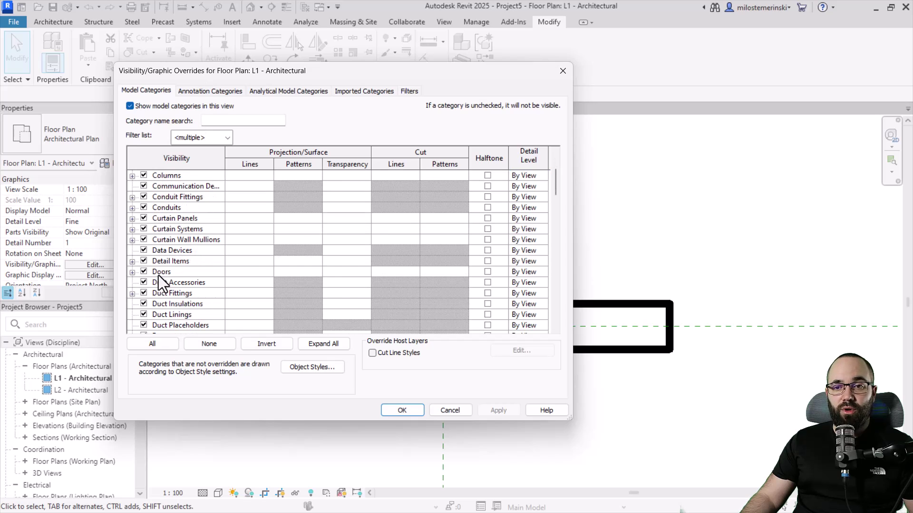
pyautogui.scroll(-2, 135, 241)
pyautogui.click(132, 219)
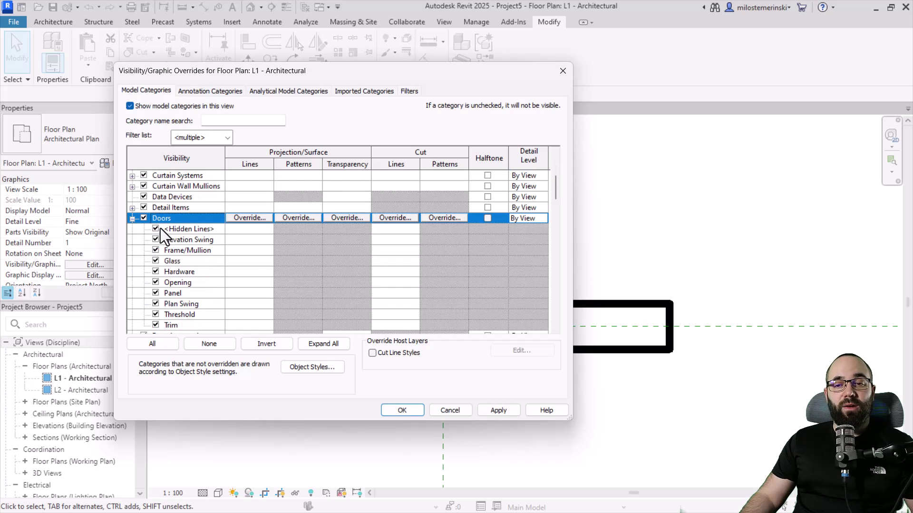
# Override the Doors Plan Swing projection line colour to Magenta and apply.
pyautogui.scroll(-1, 212, 223)
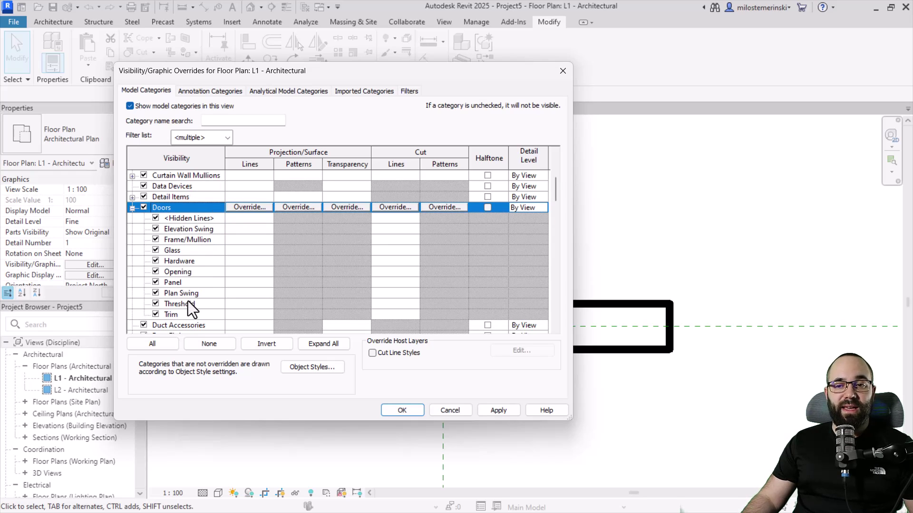
pyautogui.scroll(-2, 184, 316)
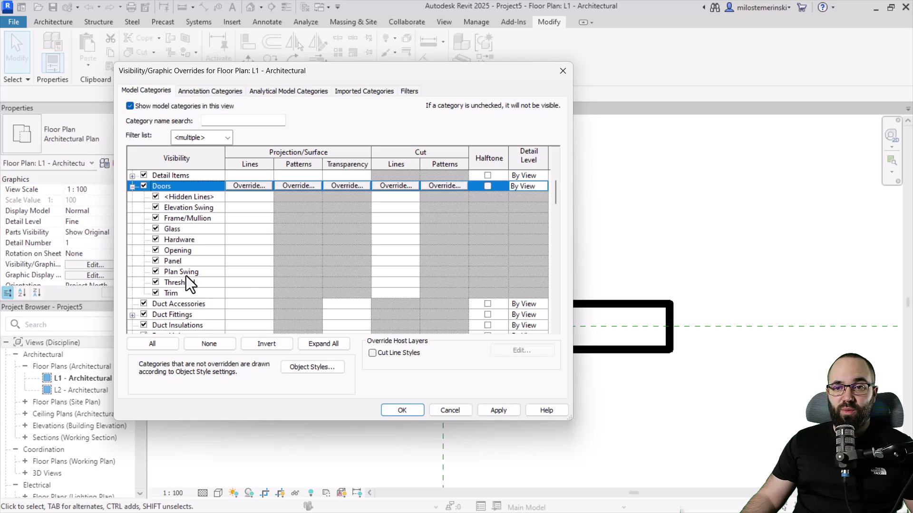
pyautogui.click(238, 274)
pyautogui.click(247, 275)
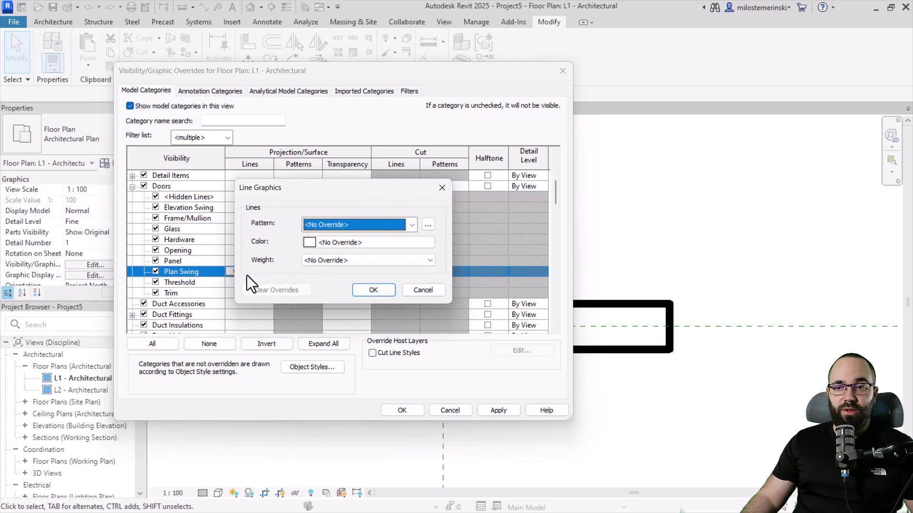
pyautogui.click(309, 247)
pyautogui.click(311, 257)
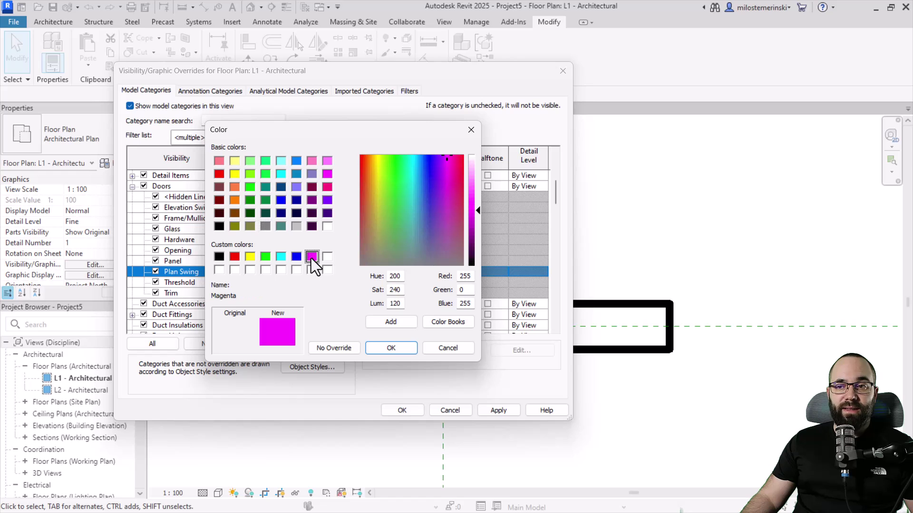
pyautogui.click(403, 346)
pyautogui.click(385, 288)
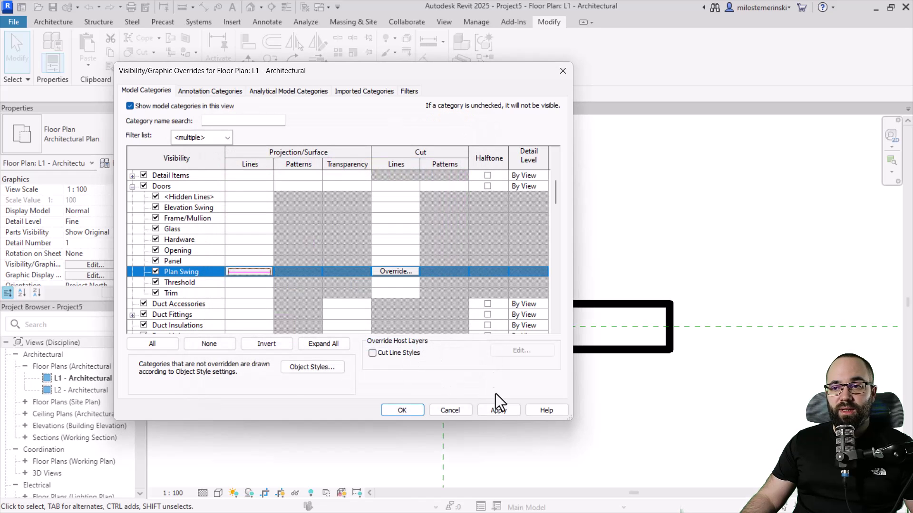
pyautogui.click(402, 410)
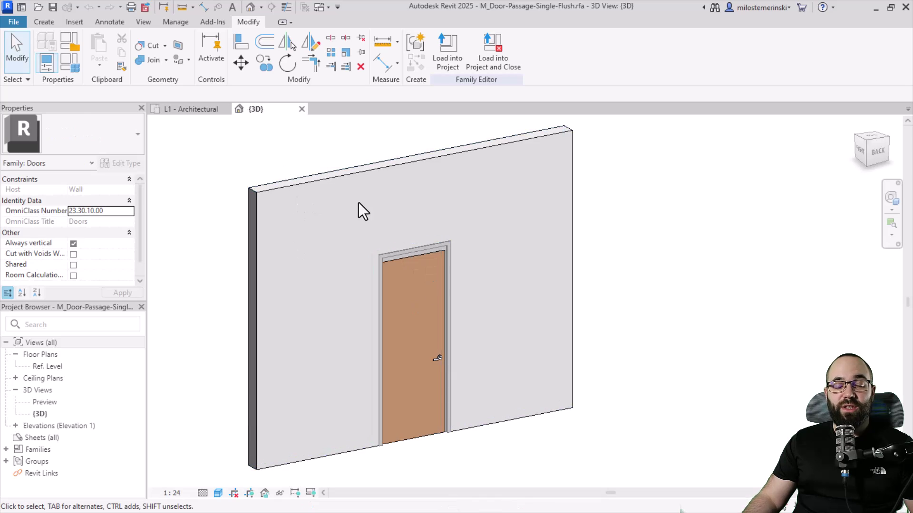
pyautogui.scroll(-1, 358, 203)
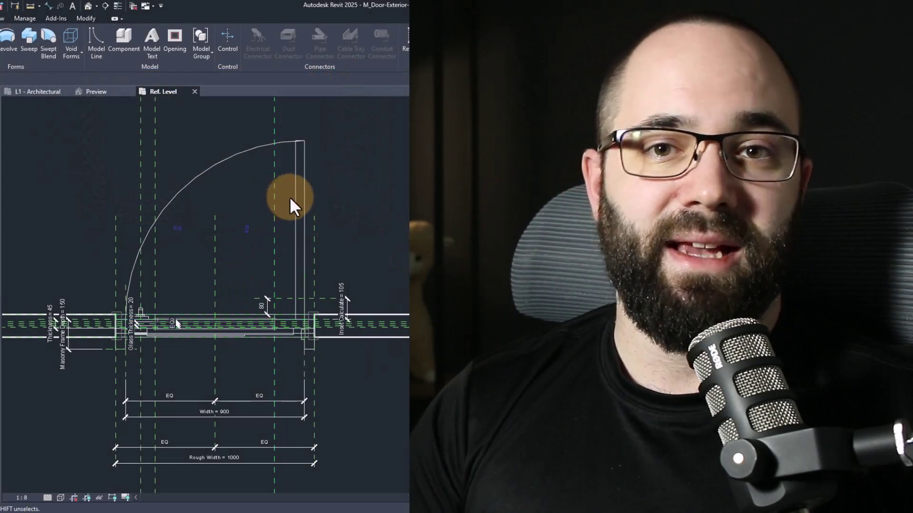
# Set the door swing's visibility to exclude Left/Right views and Coarse detail level.
pyautogui.click(292, 192)
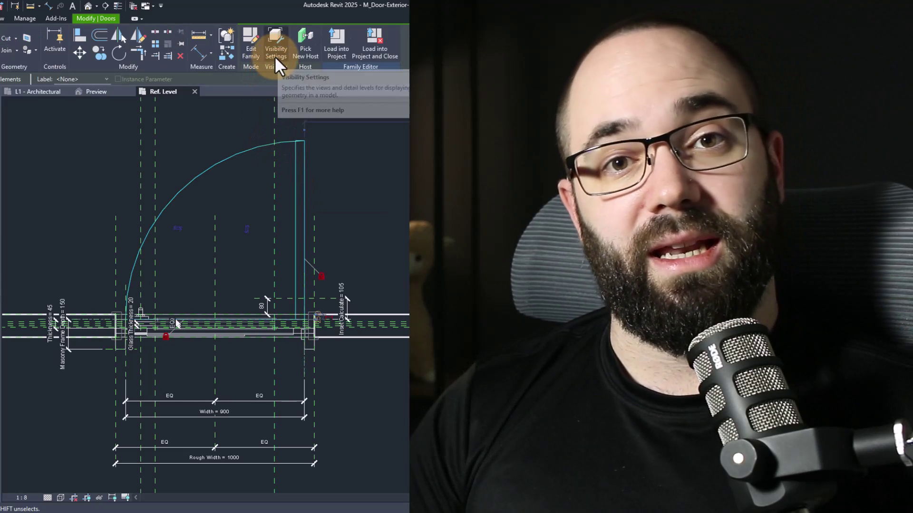
pyautogui.click(275, 57)
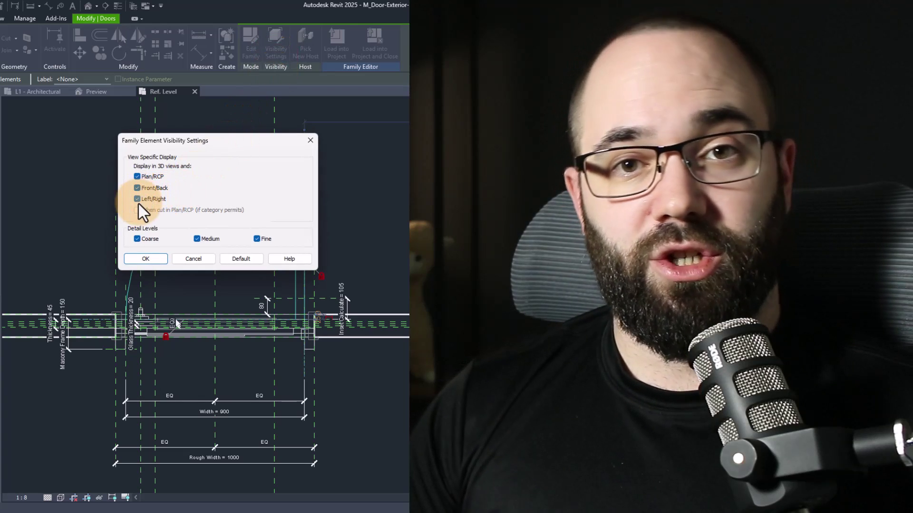
pyautogui.click(137, 199)
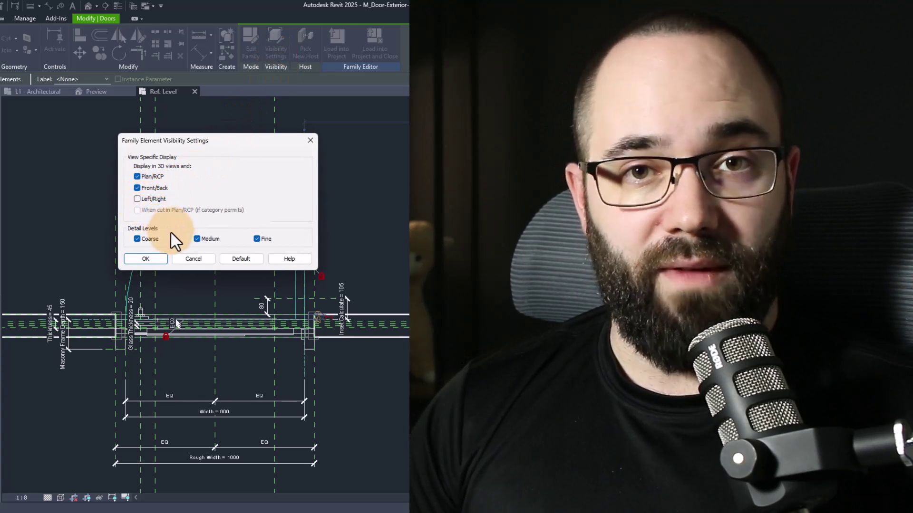
pyautogui.click(138, 239)
pyautogui.click(195, 241)
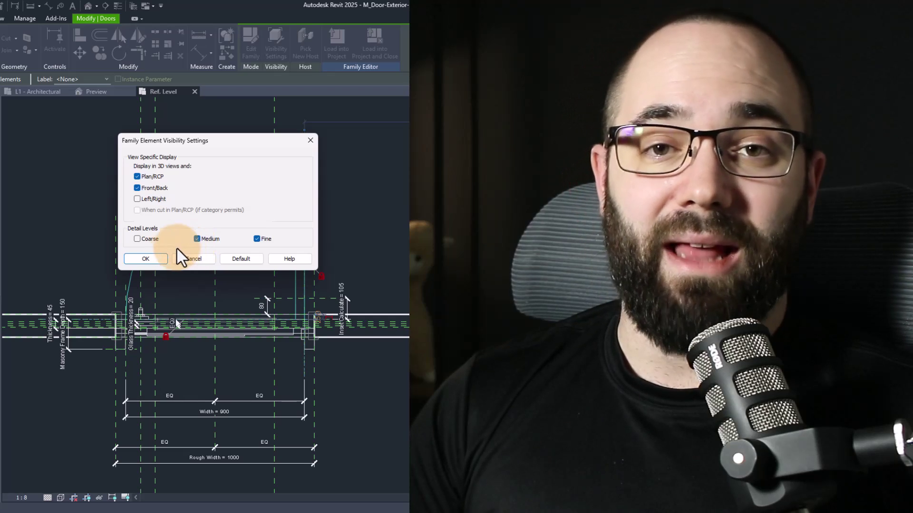
pyautogui.click(156, 260)
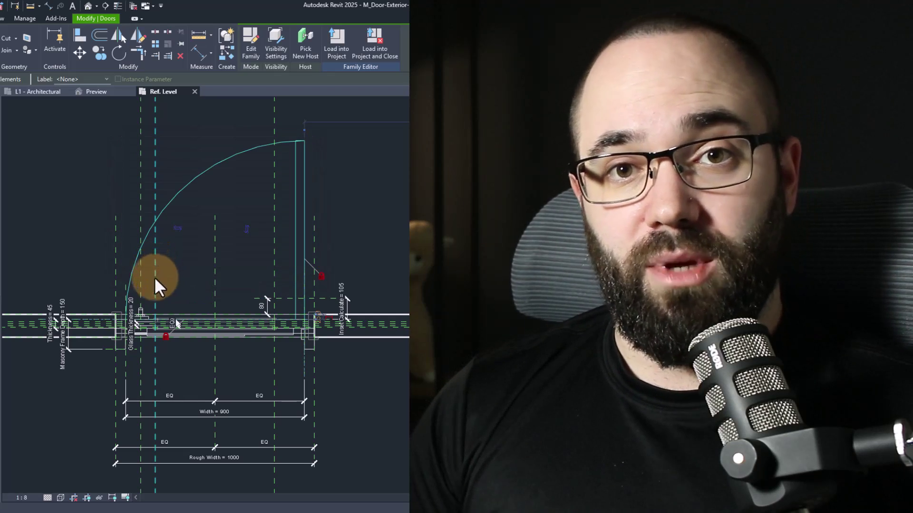